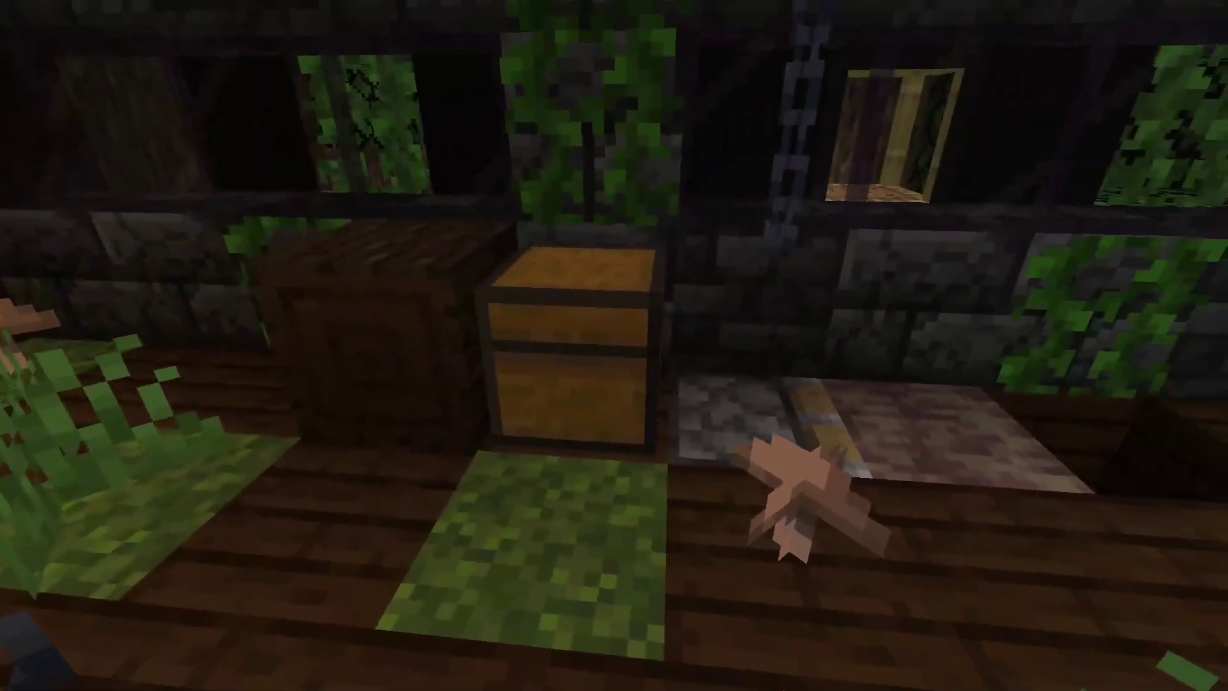
# Look inside the chest in the mossy room, close it, then swing the double wooden doors open
pyautogui.rightClick(614, 345)
pyautogui.press('Escape')
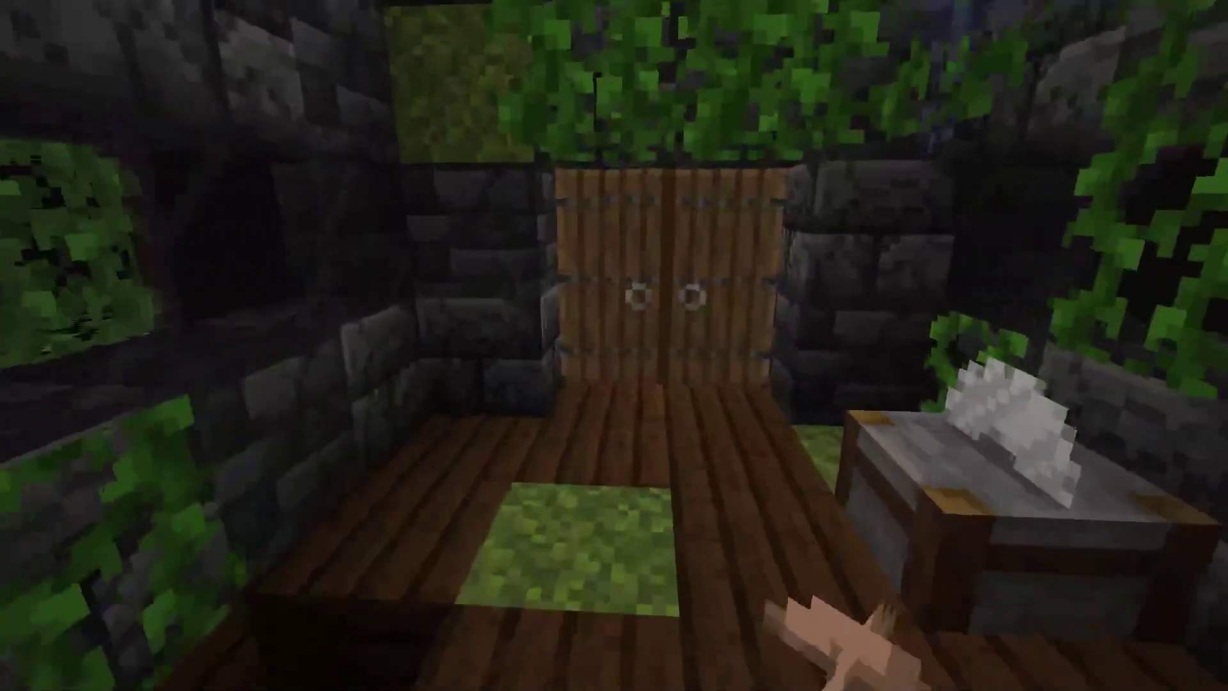
pyautogui.rightClick(614, 346)
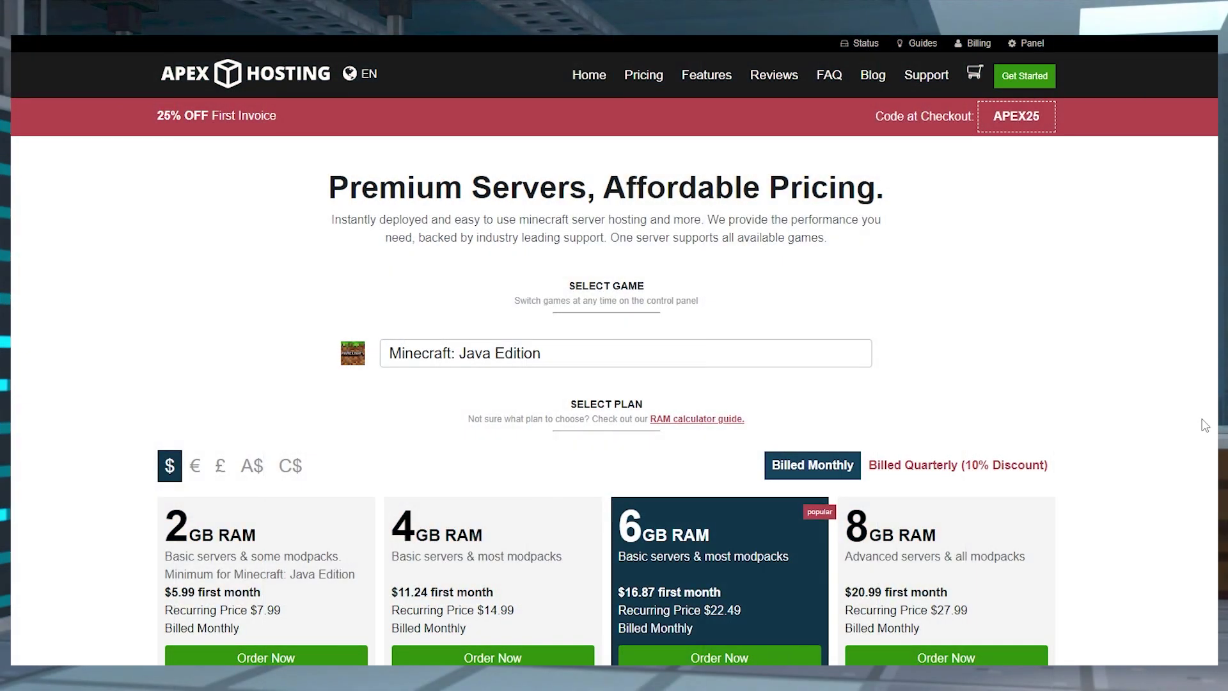
pyautogui.scroll(-1, 1205, 425)
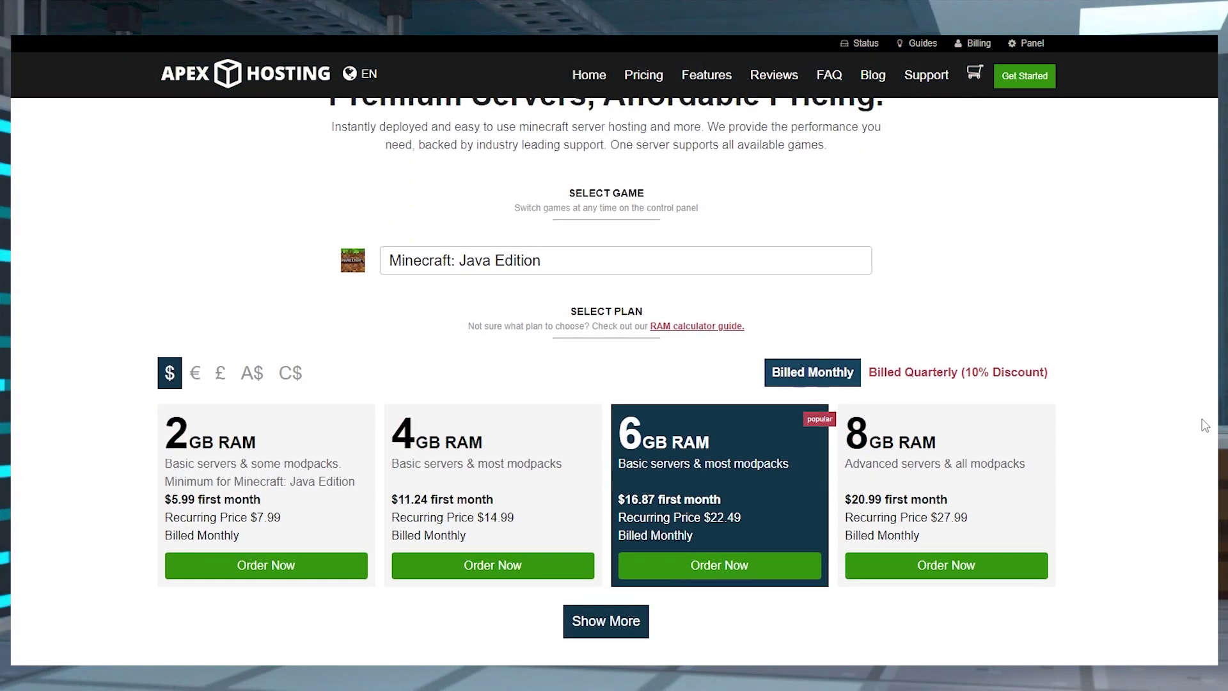
# Expand the pricing grid with Show More to list plans from Proxy up to 16 GB RAM
pyautogui.click(626, 622)
pyautogui.scroll(-2, 1103, 545)
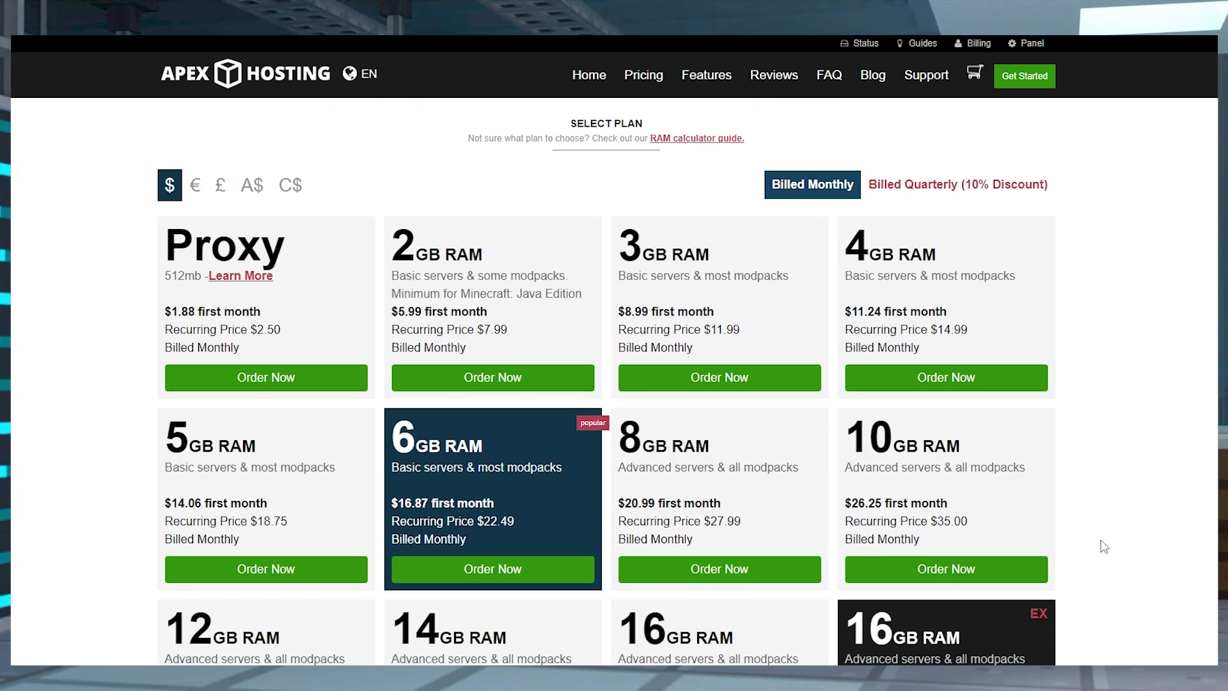
pyautogui.scroll(-1, 1103, 546)
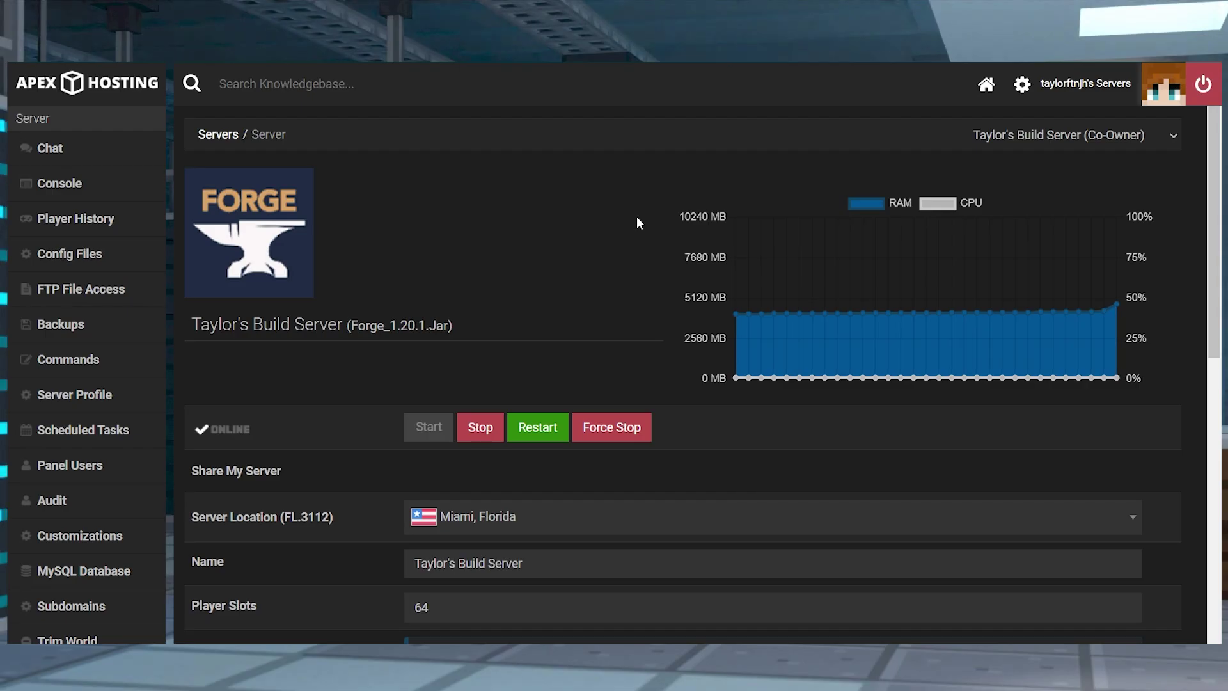
pyautogui.scroll(-1, 1057, 461)
pyautogui.scroll(-1, 1057, 461)
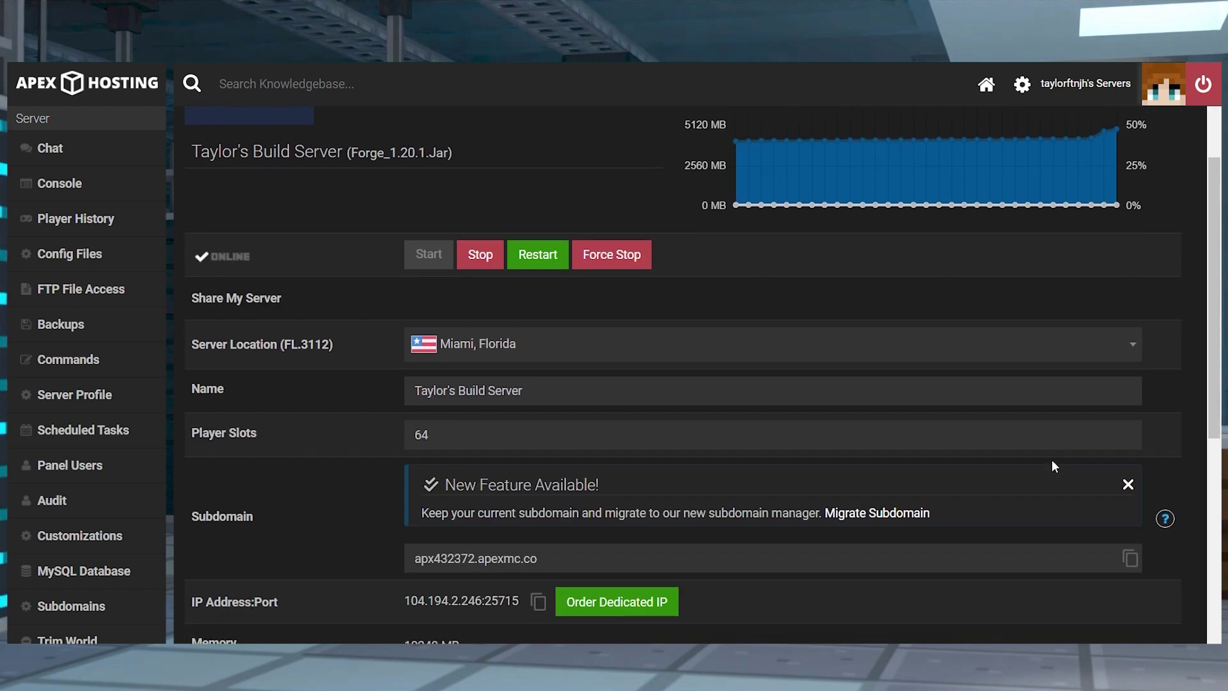
pyautogui.moveTo(964, 522); pyautogui.dragTo(439, 521)
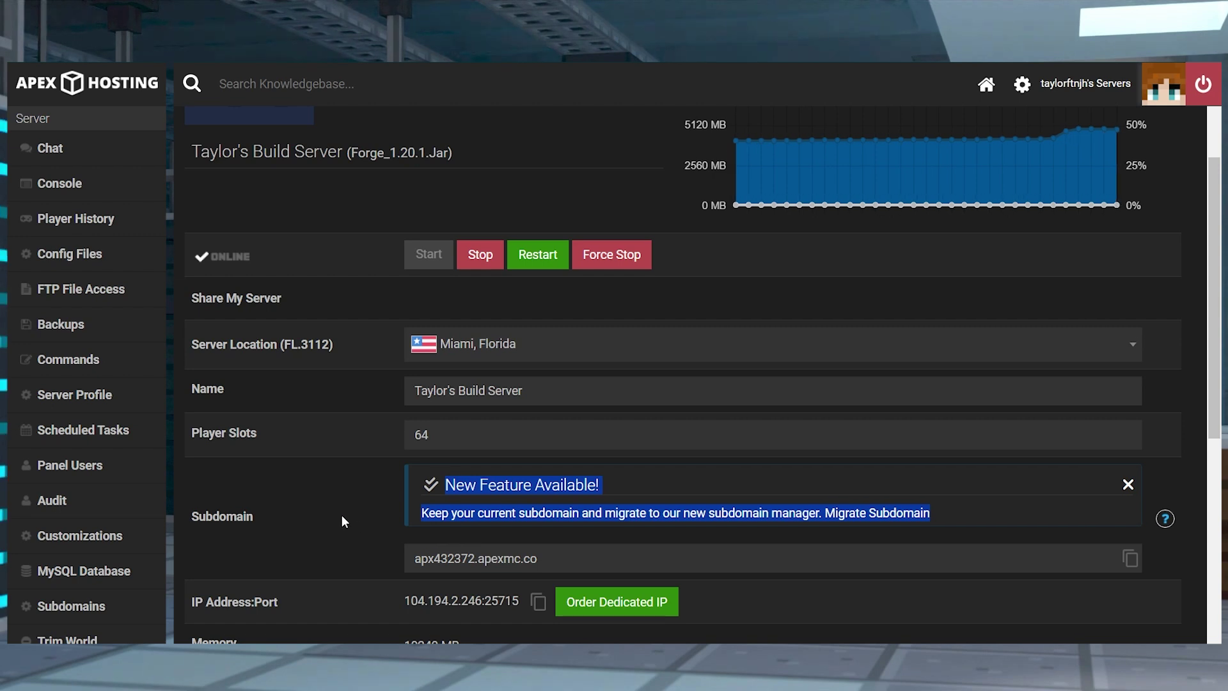
pyautogui.scroll(2, 341, 515)
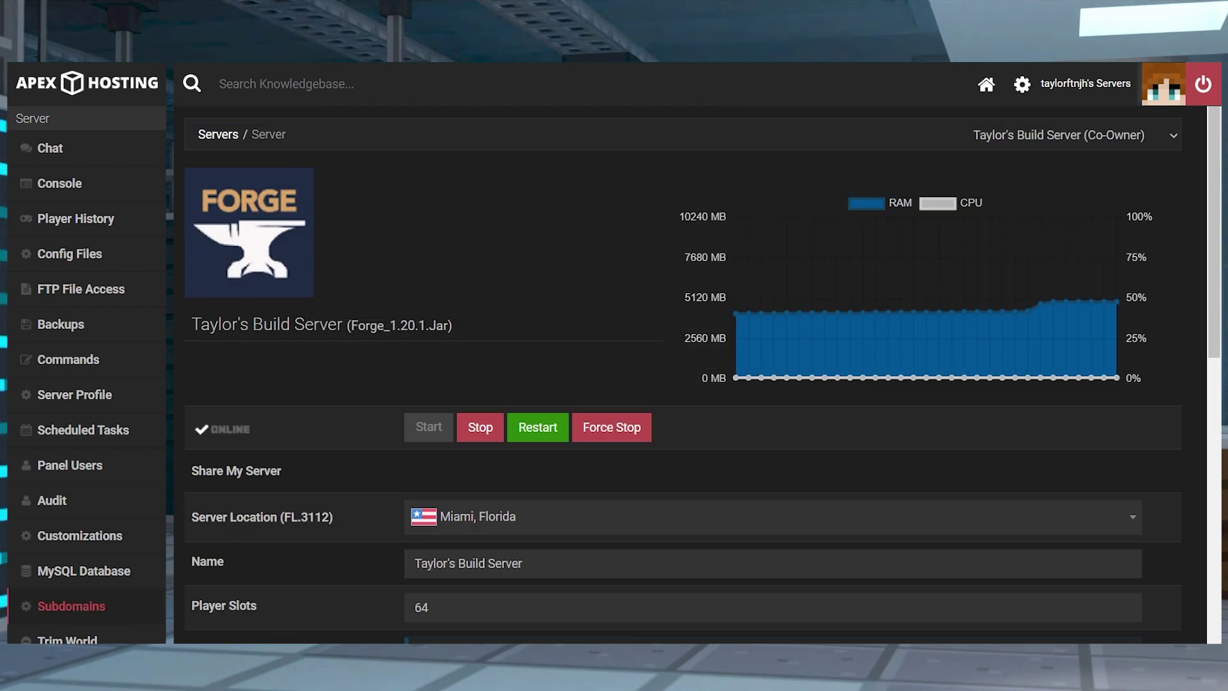
# Rename the server subdomain apx432372 to a custom apexmc.co name and save it
pyautogui.click(72, 605)
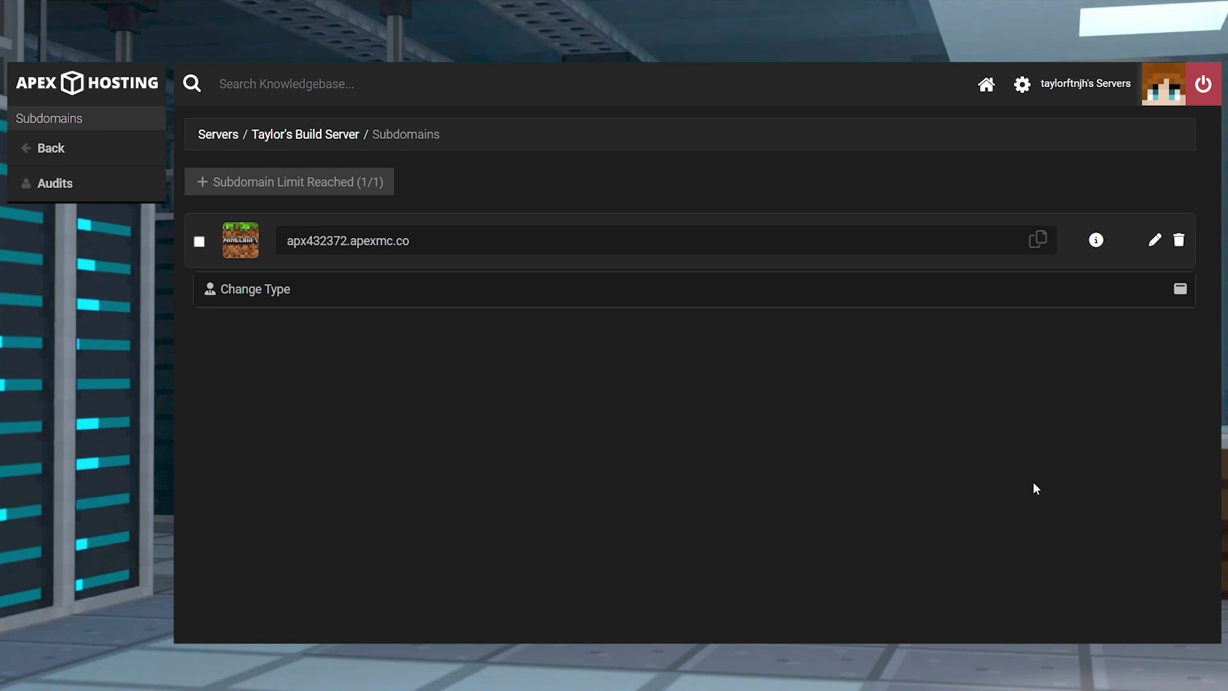
pyautogui.click(1155, 244)
pyautogui.doubleClick(394, 460)
pyautogui.write('taylorftn')
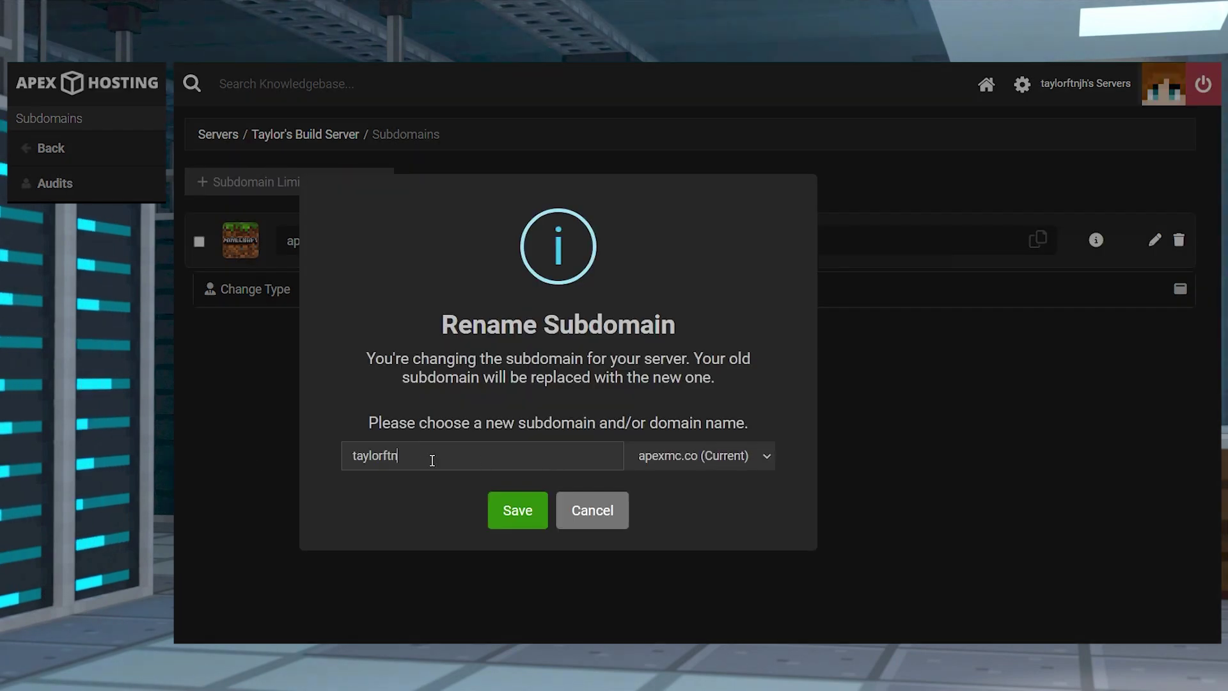
pyautogui.write('jhh')
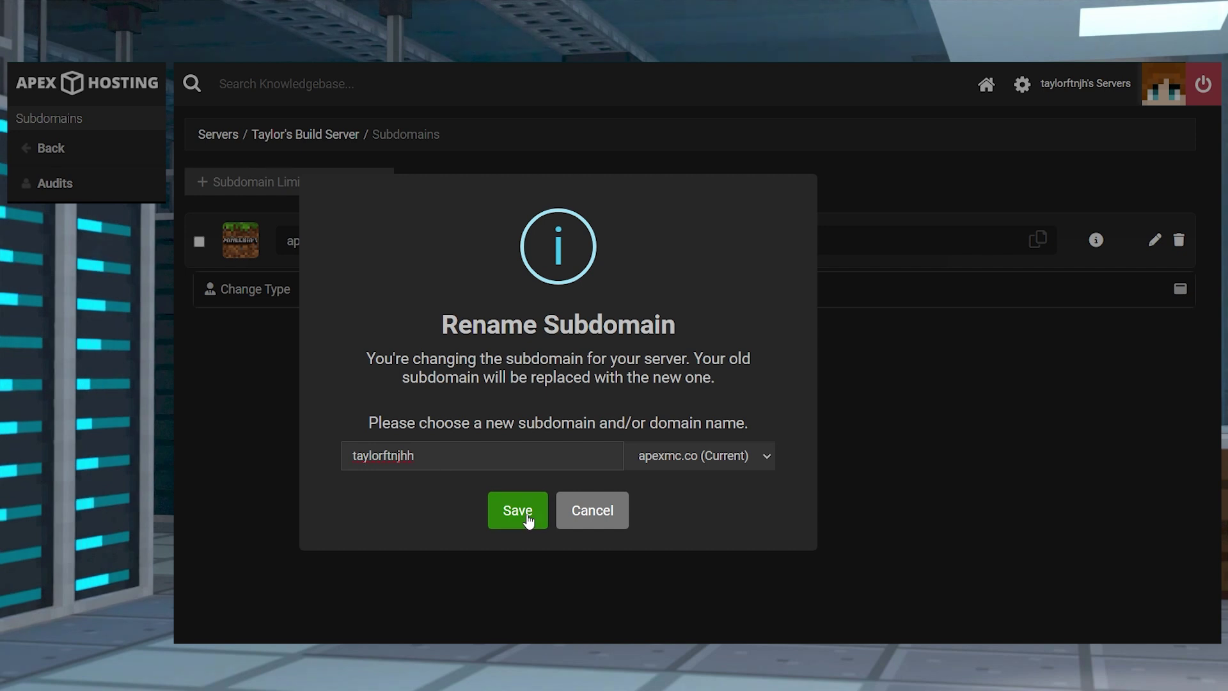
pyautogui.click(526, 514)
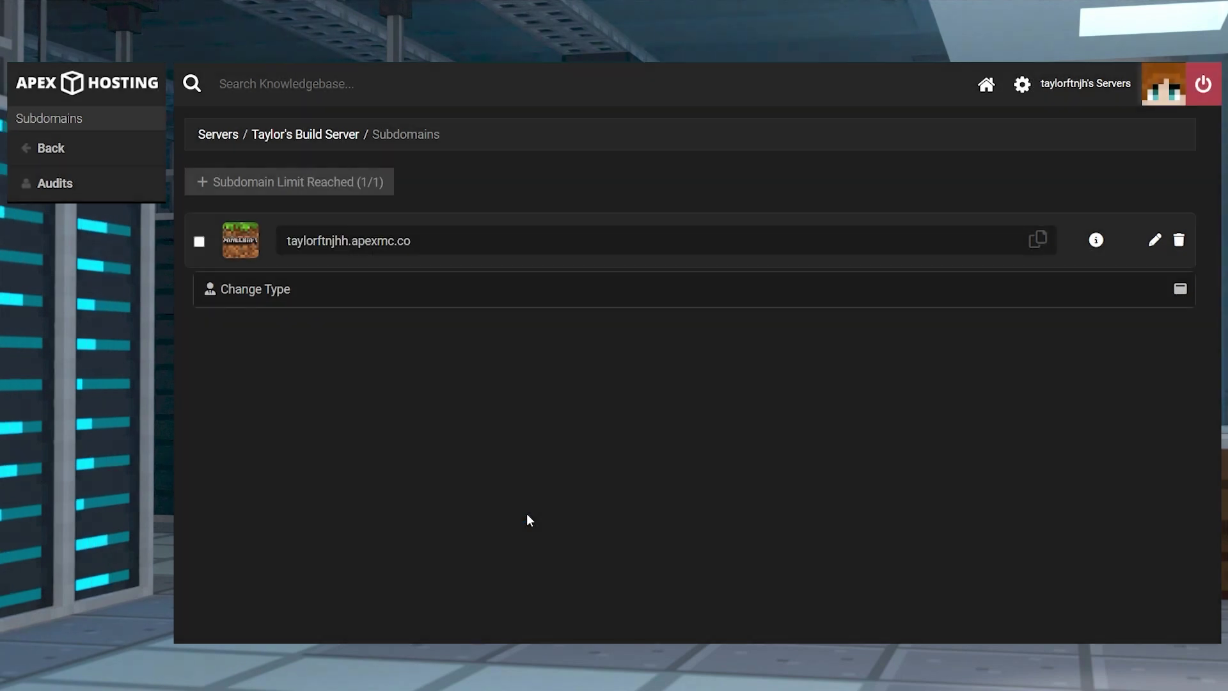
# Submit a subdomain type change from Minecraft Servers to General Purpose
pyautogui.click(278, 301)
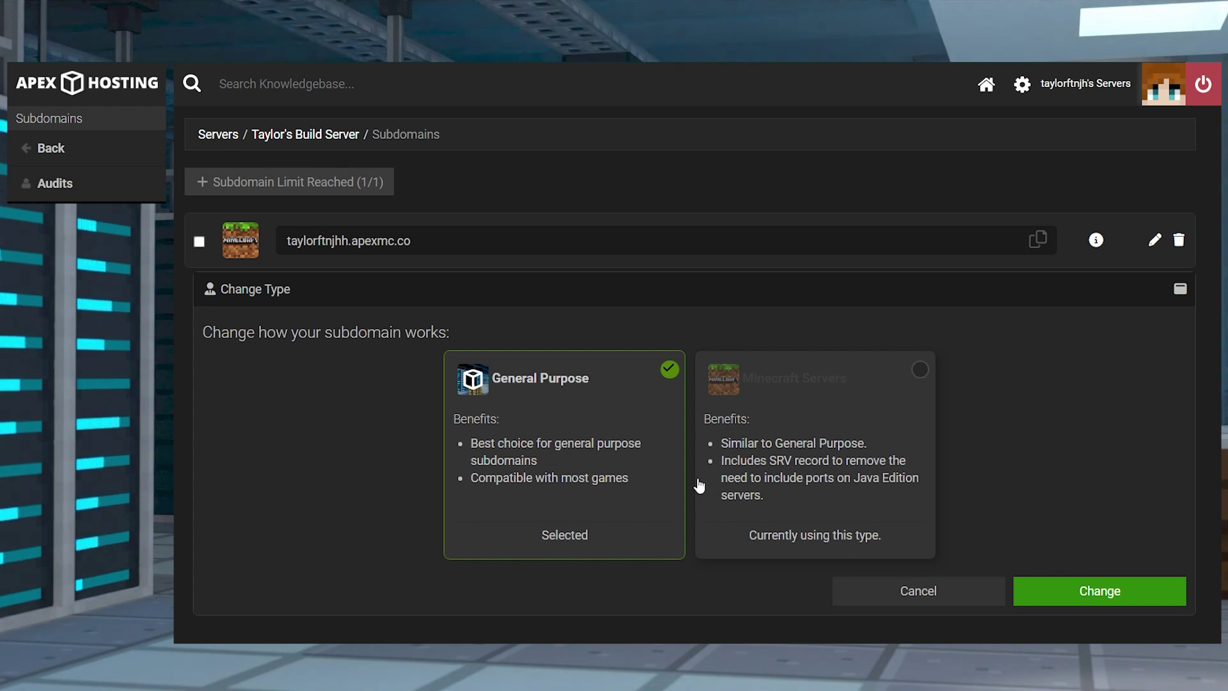
pyautogui.click(1100, 589)
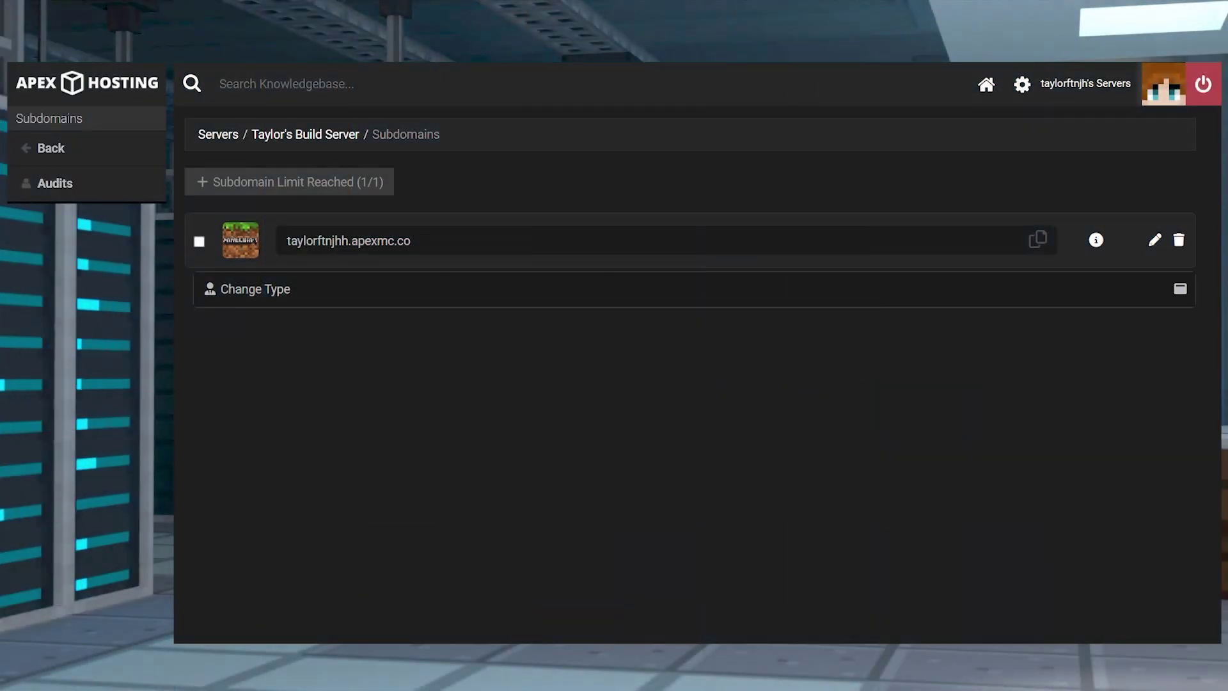
# Reopen the type options and pick the General Purpose card while Minecraft Servers stays in use
pyautogui.click(588, 293)
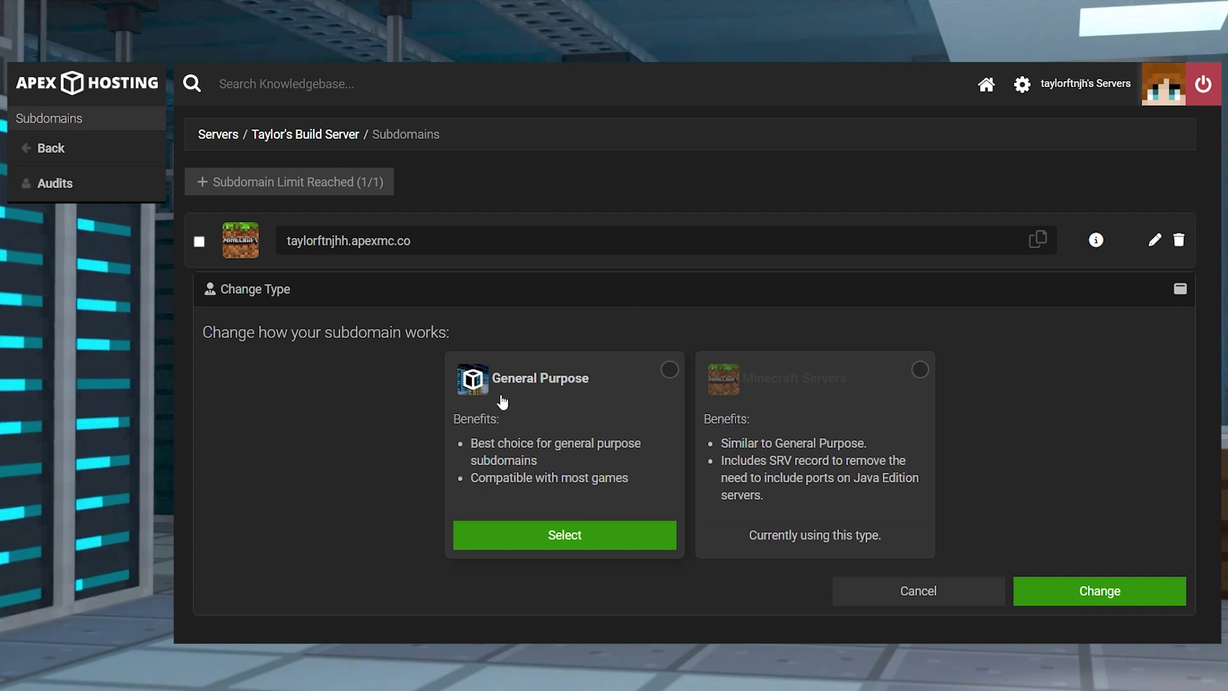
pyautogui.moveTo(610, 381); pyautogui.dragTo(472, 391)
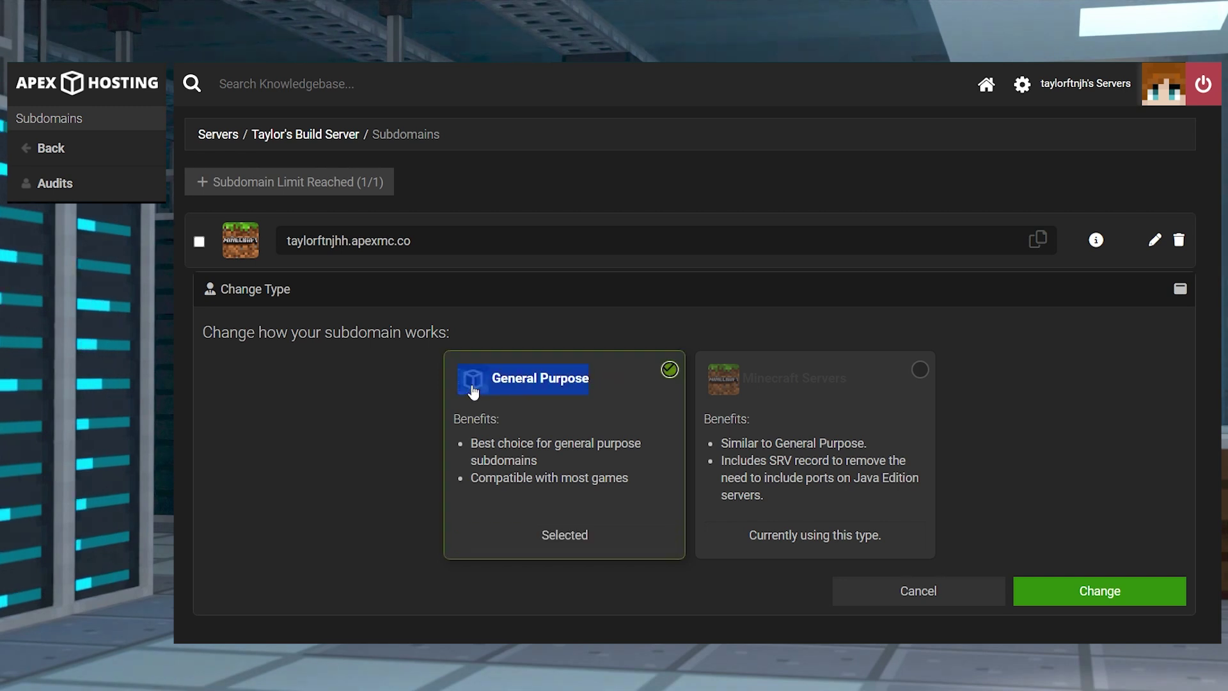
pyautogui.click(881, 377)
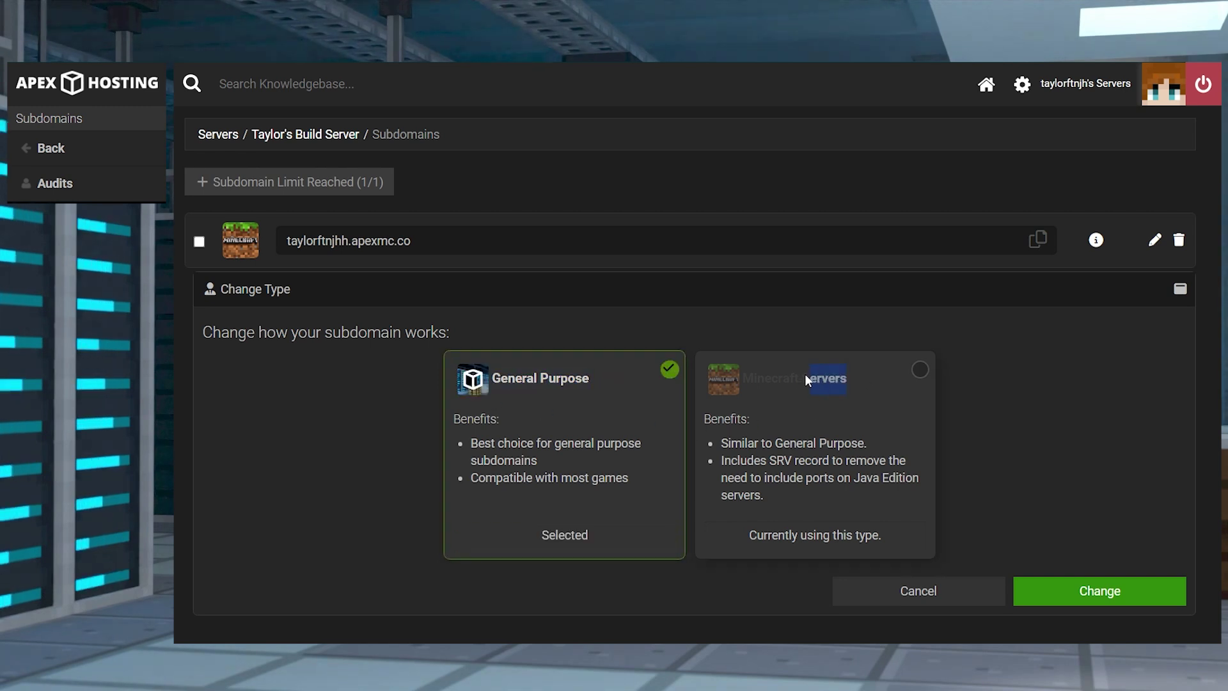
pyautogui.moveTo(732, 379)
pyautogui.mouseDown()
pyautogui.moveTo(839, 381)
pyautogui.moveTo(719, 382)
pyautogui.mouseUp()
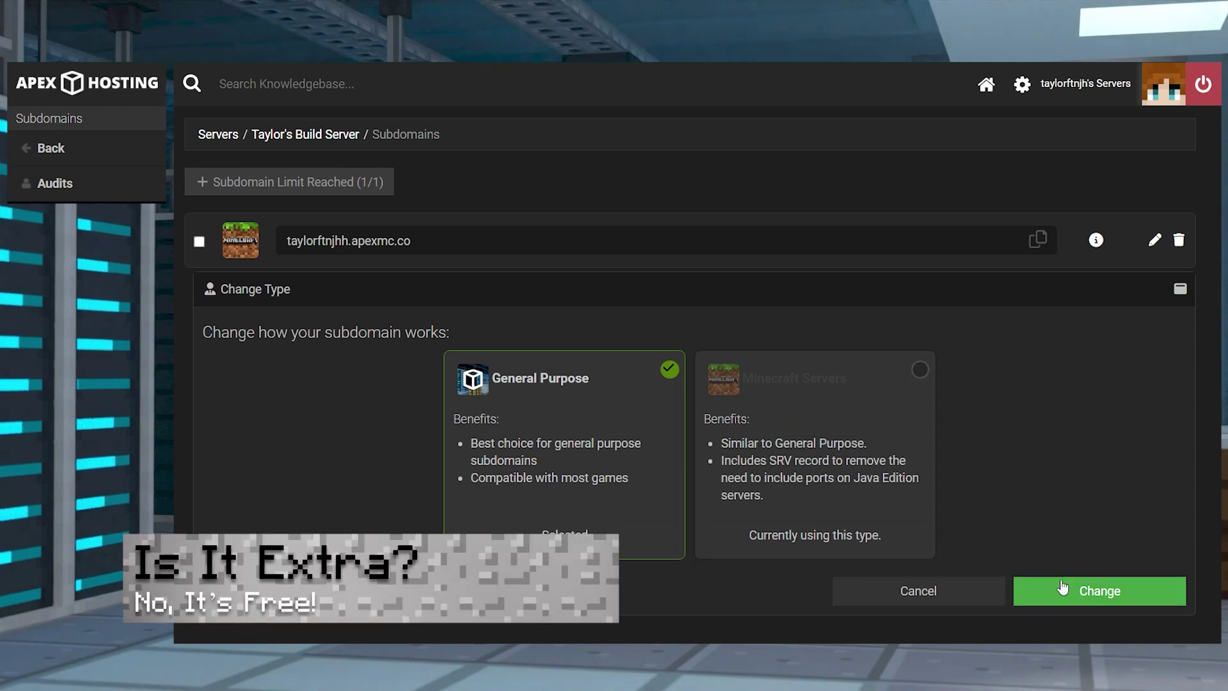
# Apply the General Purpose type, then fix the typo in the subdomain name and save it
pyautogui.click(1100, 592)
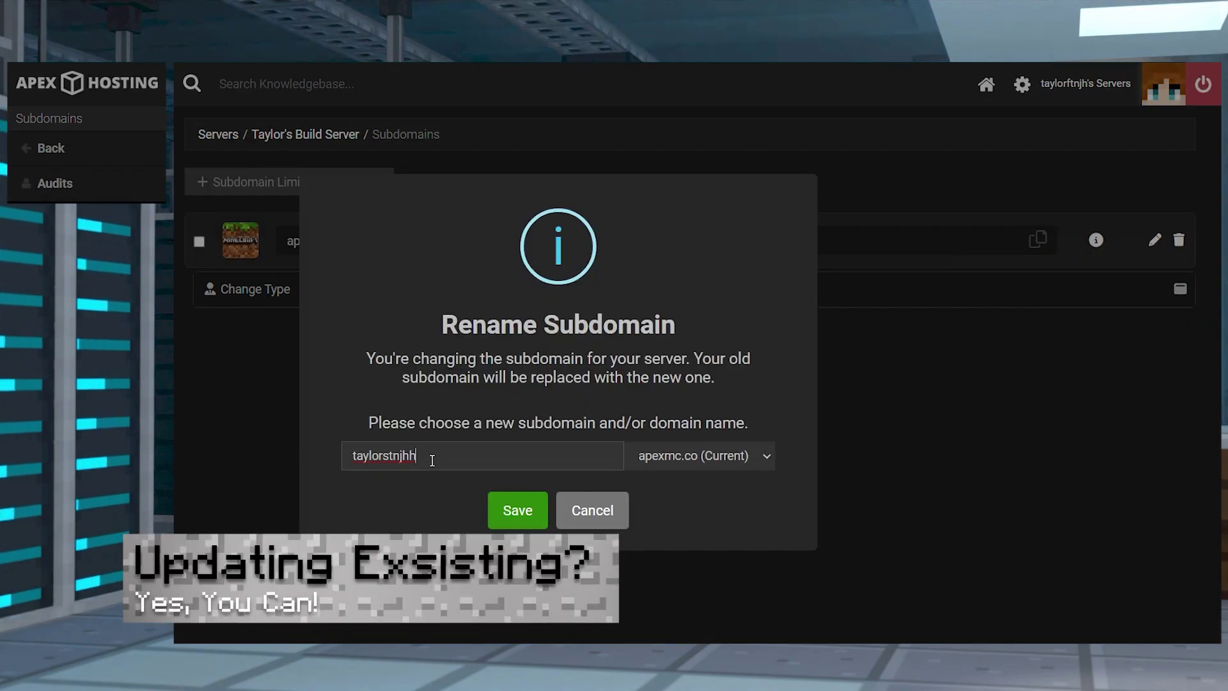
pyautogui.press('BackSpace')
pyautogui.press('BackSpace')
pyautogui.press('BackSpace')
pyautogui.press('BackSpace')
pyautogui.press('BackSpace')
pyautogui.press('BackSpace')
pyautogui.write('ftnjh')
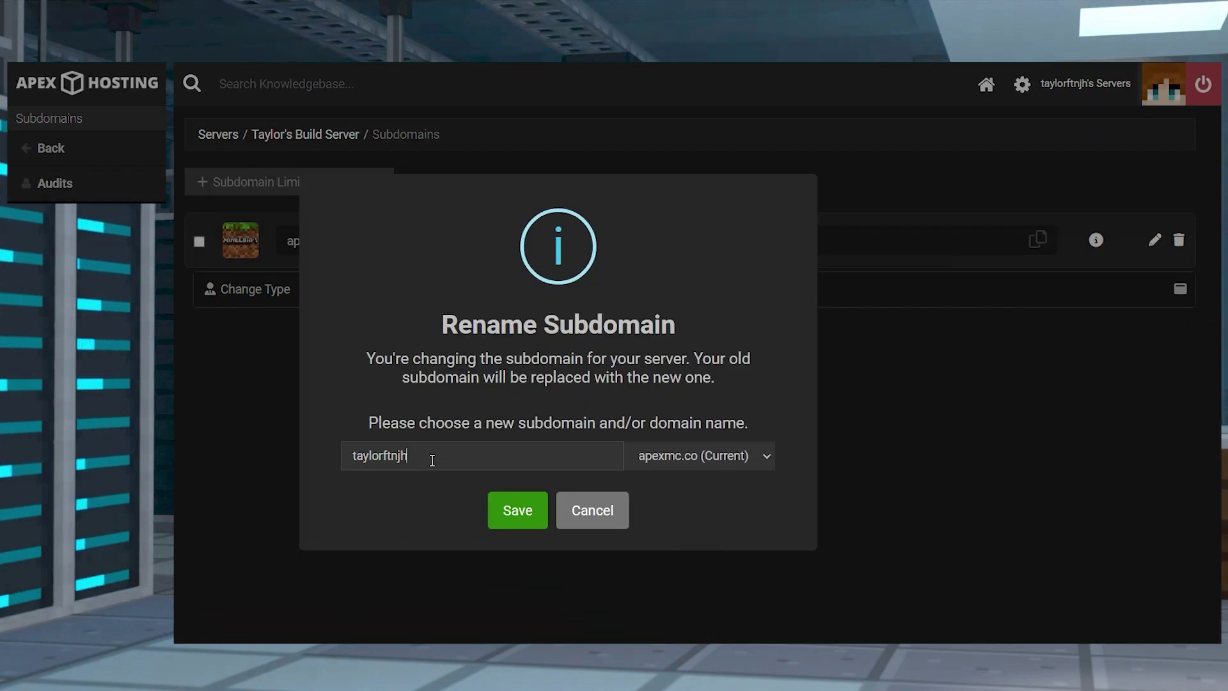
pyautogui.write('h')
pyautogui.click(527, 514)
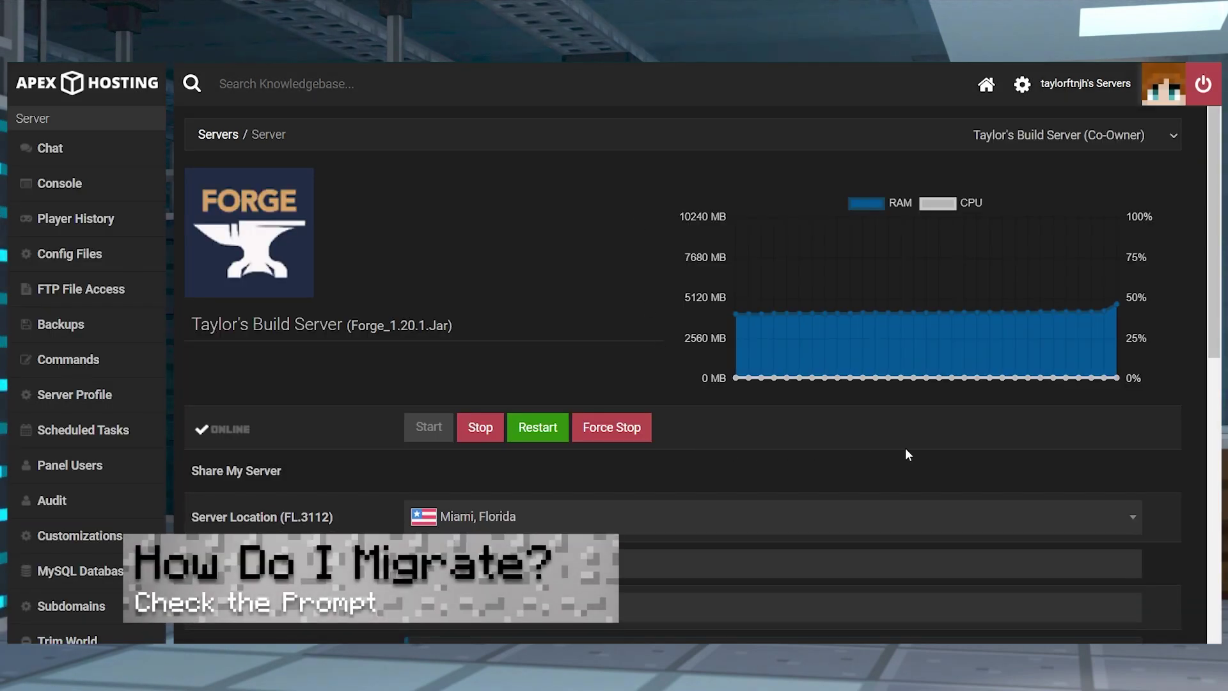
pyautogui.scroll(-4, 1056, 458)
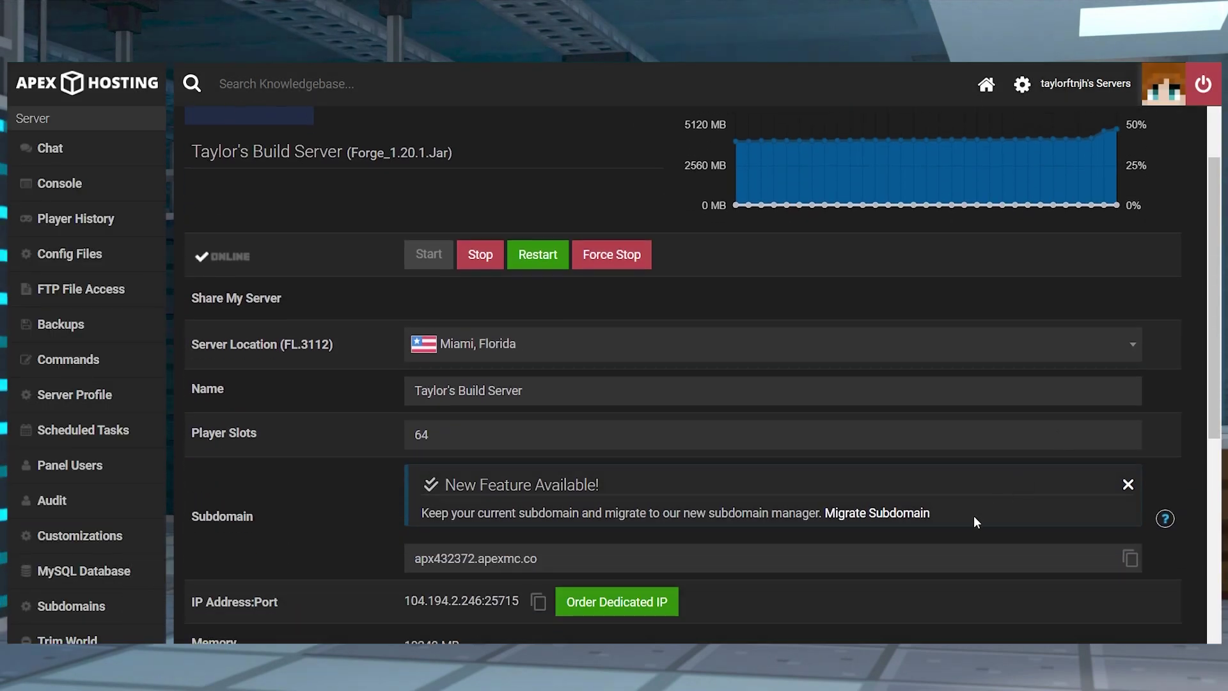
# Review the subdomain migration notice and return to the Subdomains page listing taylorftnjh.apexmc.co
pyautogui.moveTo(963, 508); pyautogui.dragTo(397, 519)
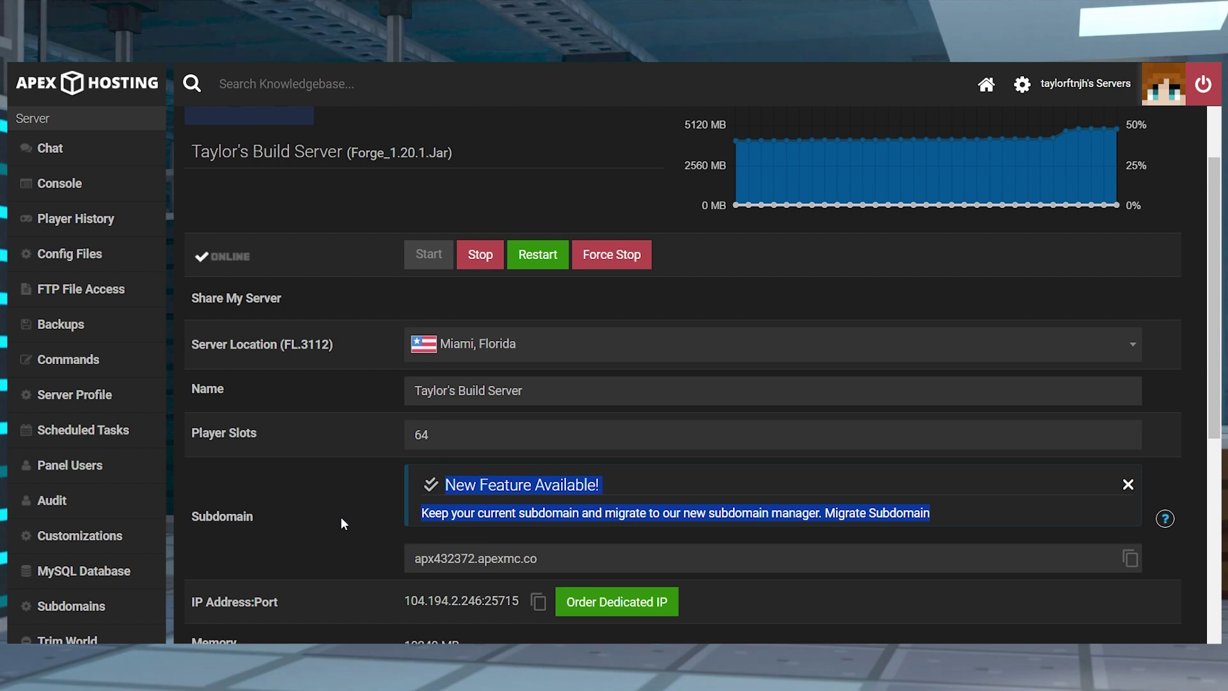
pyautogui.scroll(4, 341, 517)
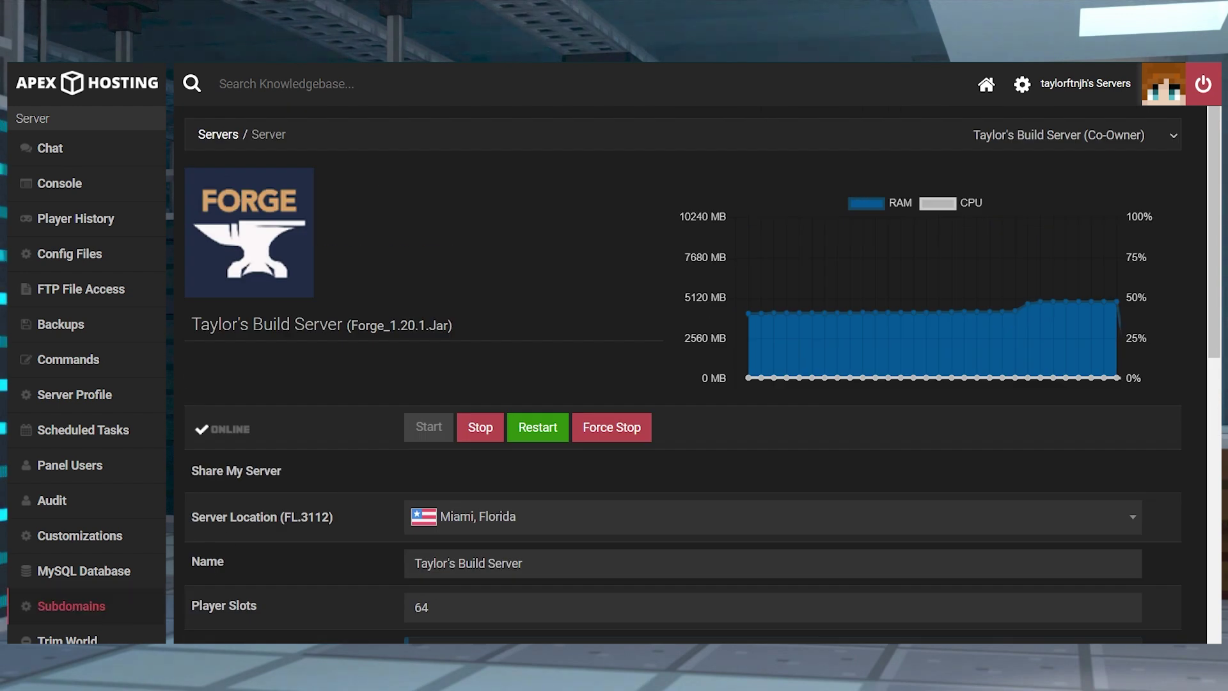
pyautogui.click(71, 605)
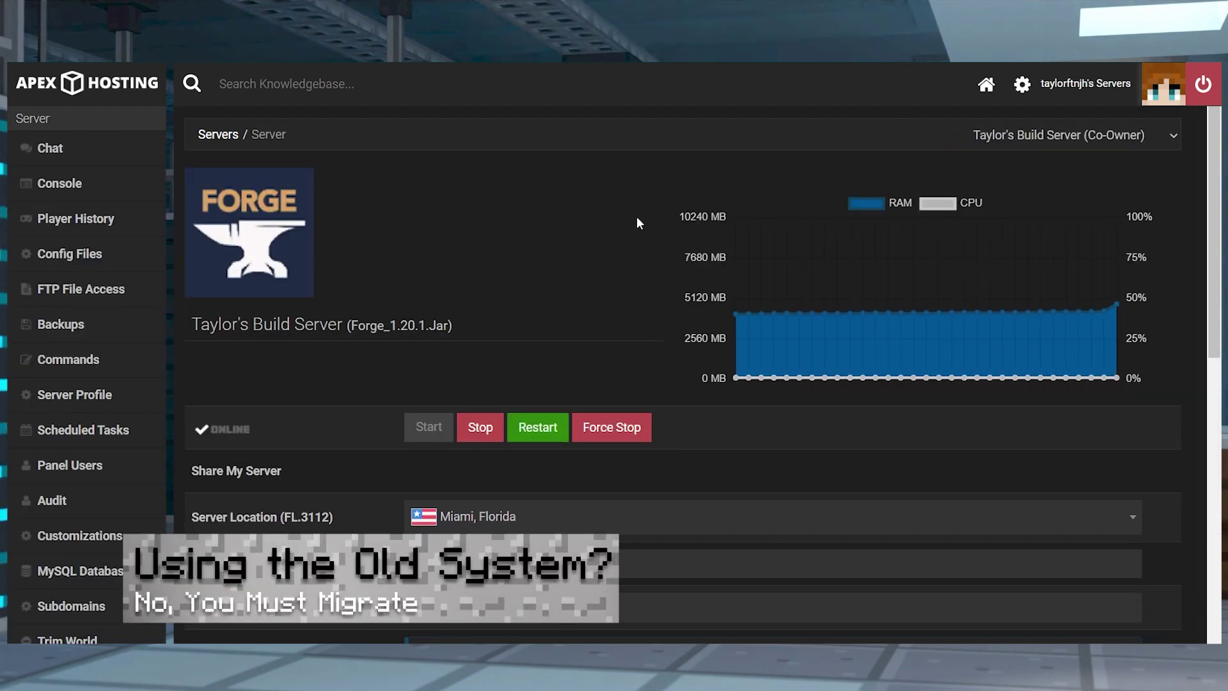
pyautogui.scroll(-2, 1057, 458)
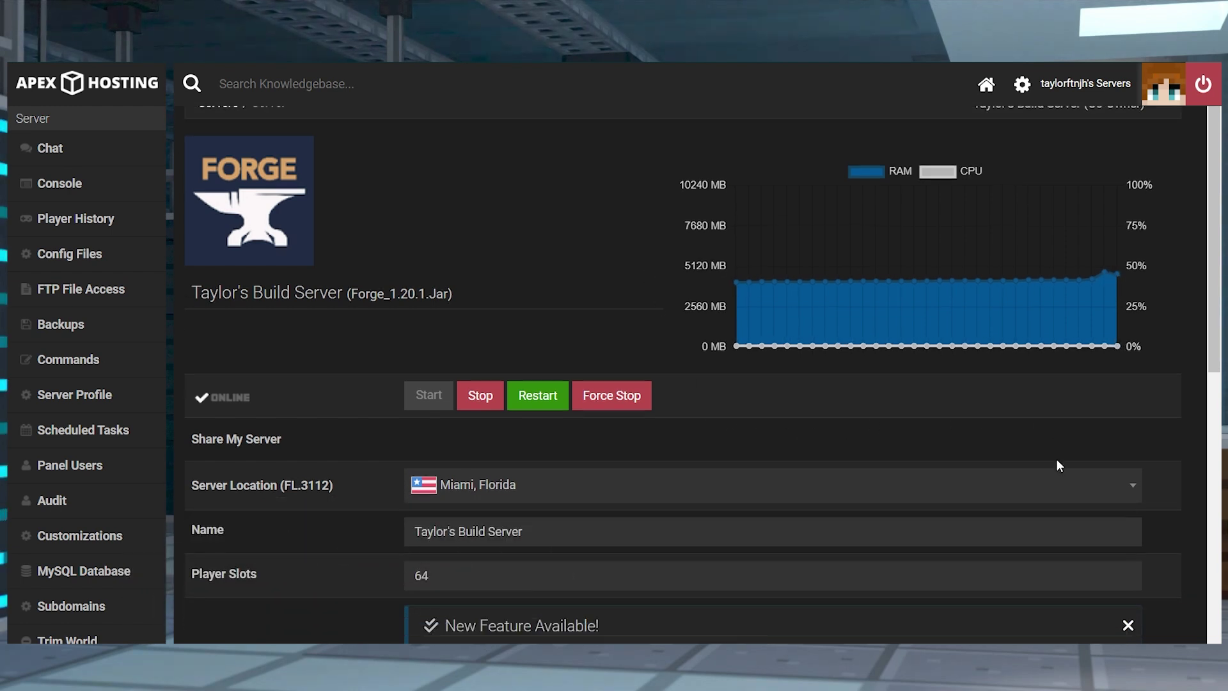
pyautogui.scroll(-1, 1056, 465)
pyautogui.moveTo(963, 512); pyautogui.dragTo(390, 516)
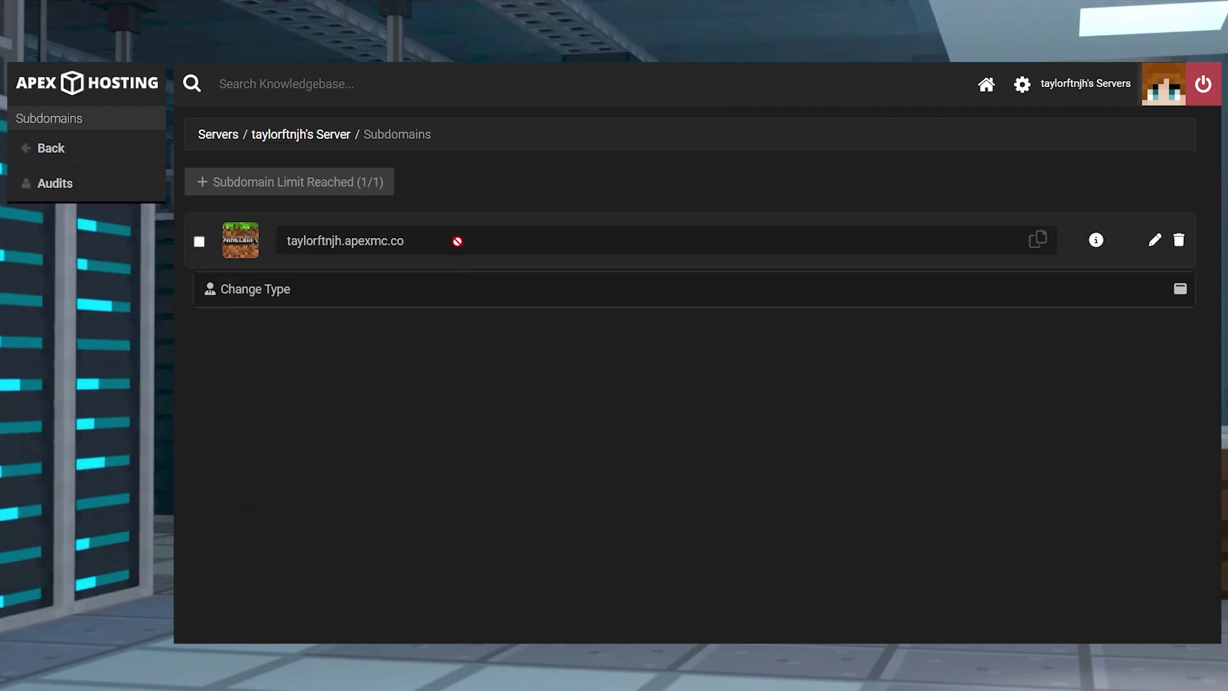
# Copy the custom subdomain address and check its status notice saying it is still updating
pyautogui.click(1037, 240)
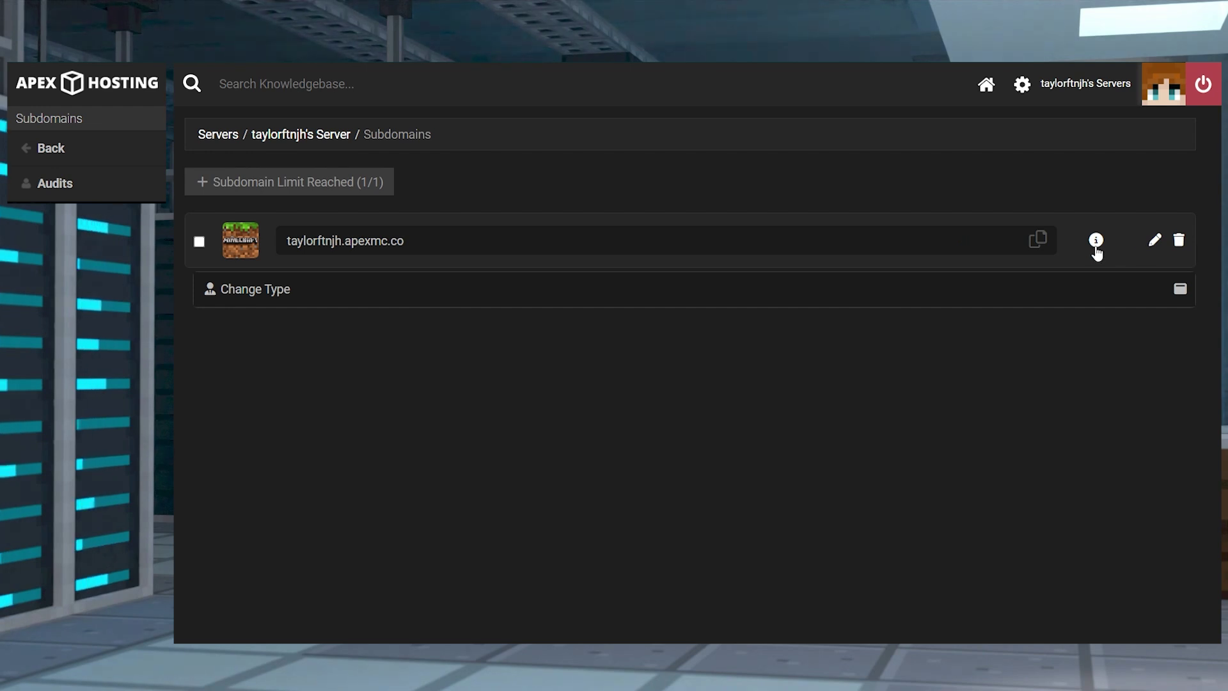
pyautogui.click(1095, 241)
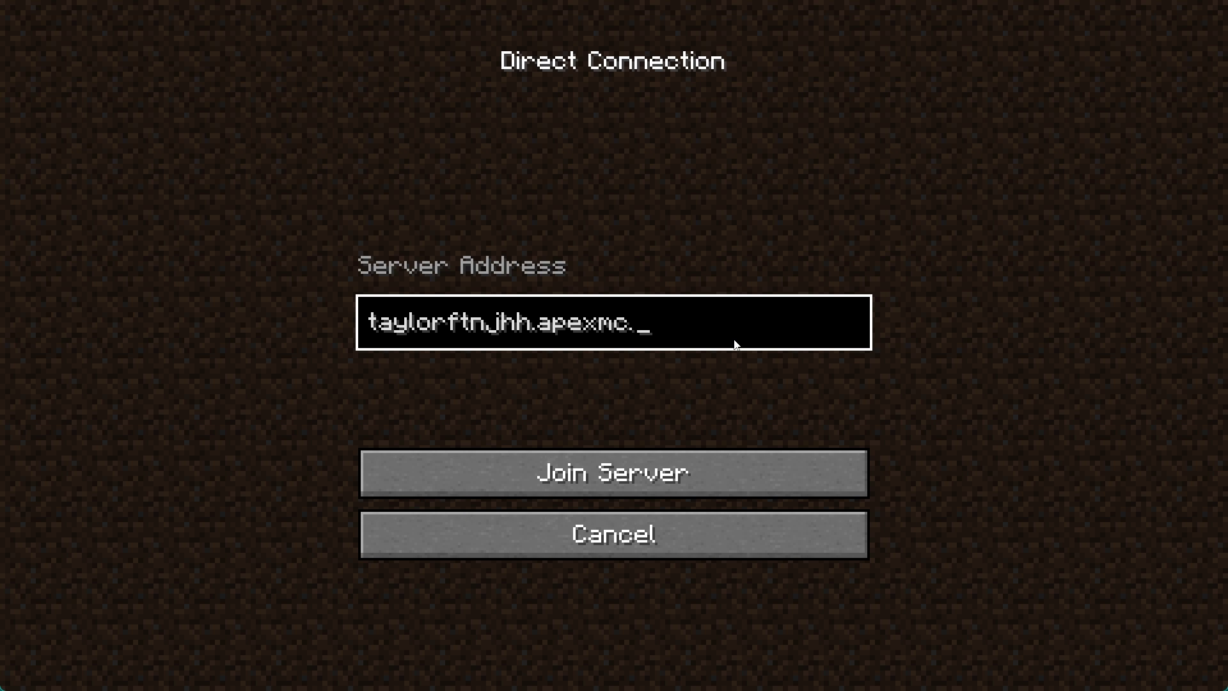
# Join the server at taylorftnjhh.apexmc.co from Minecraft's Direct Connection screen
pyautogui.click(730, 466)
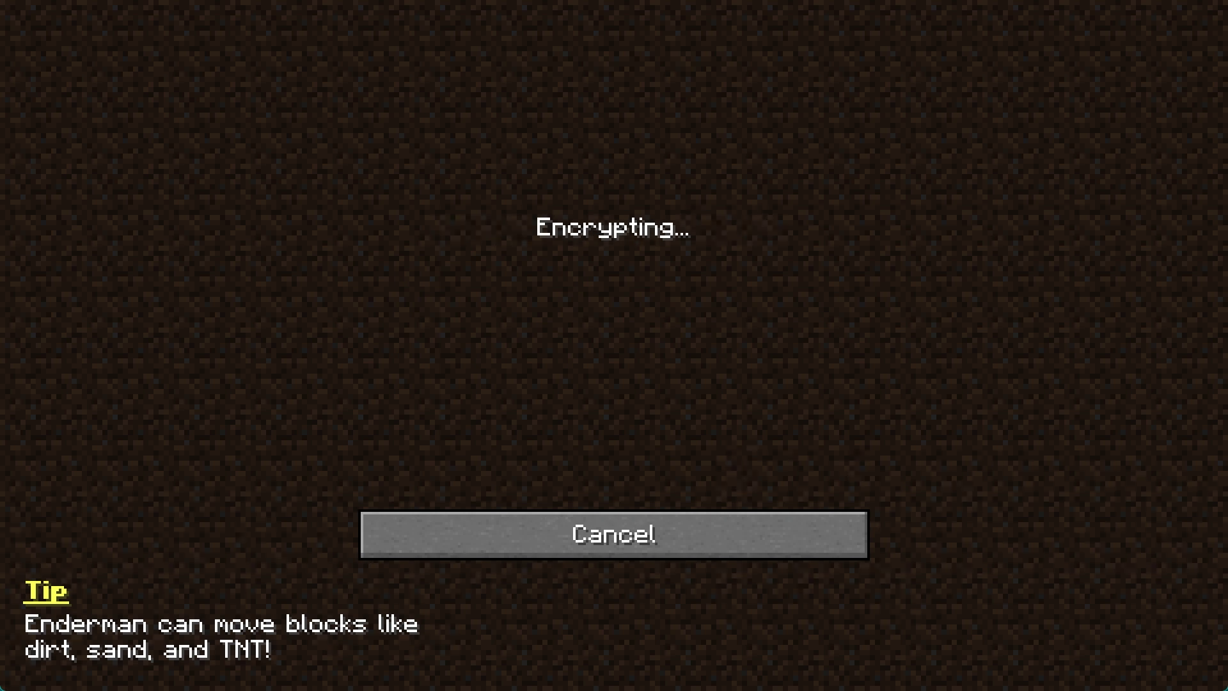